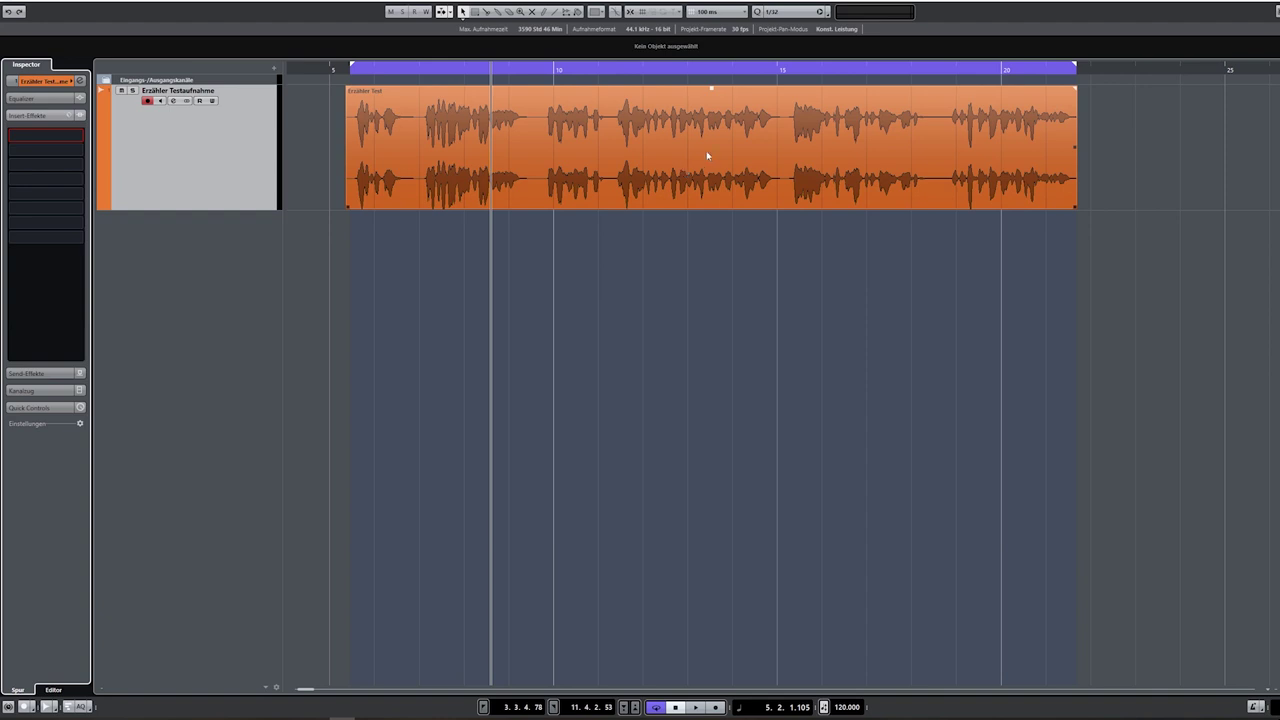
Load the TDR Nova equalizer into the first insert slot of the Erzähler Testaufnahme track
{"action": "left_click", "coordinate": [707, 155]}
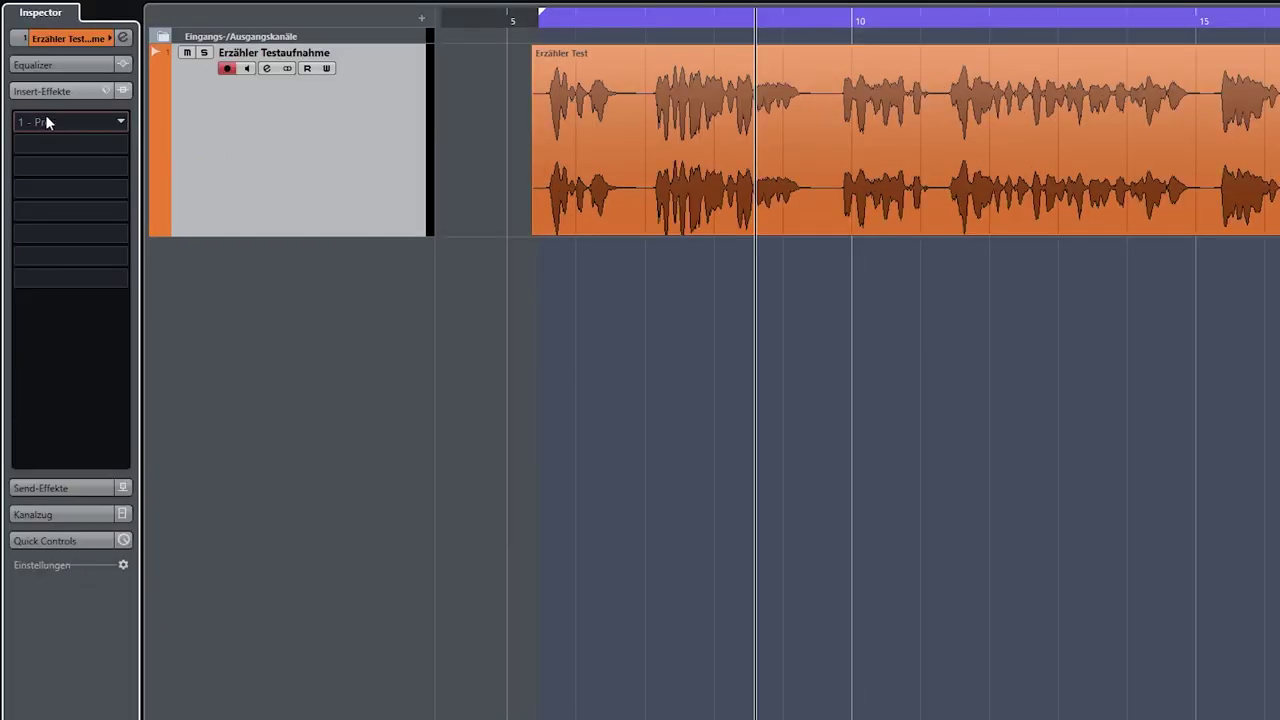
{"action": "left_click", "coordinate": [58, 117]}
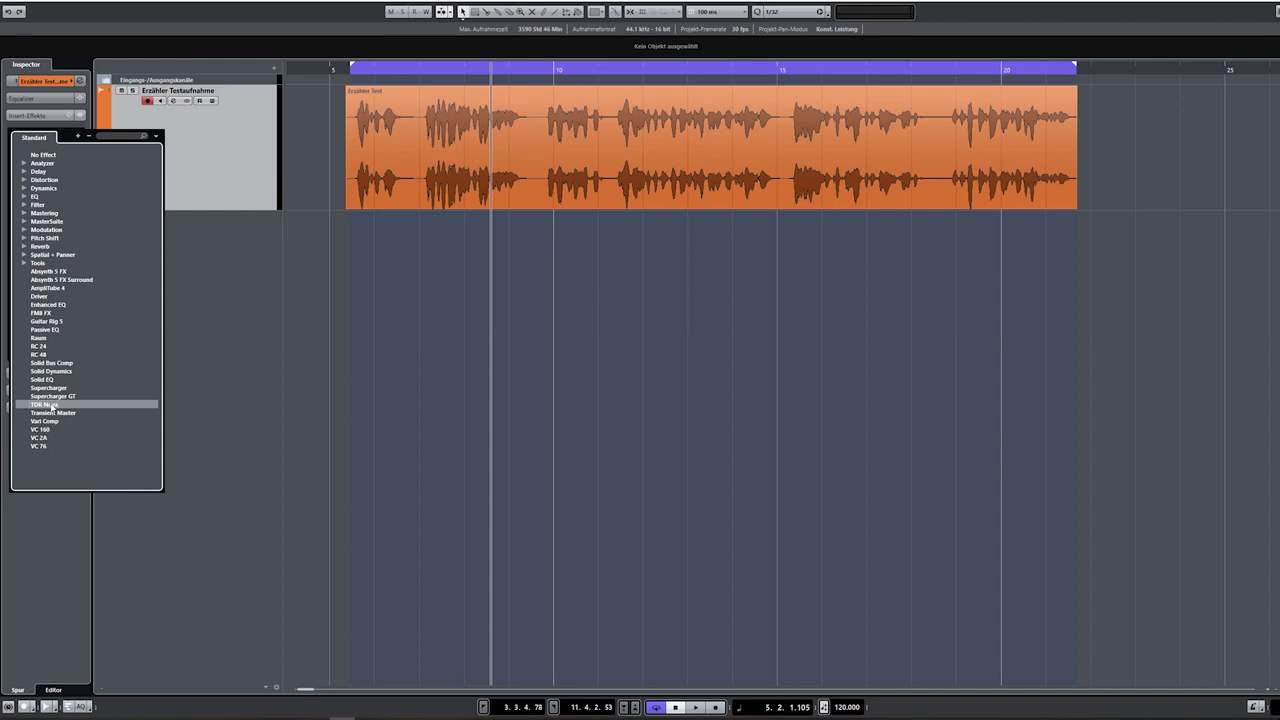
{"action": "left_click", "coordinate": [50, 405]}
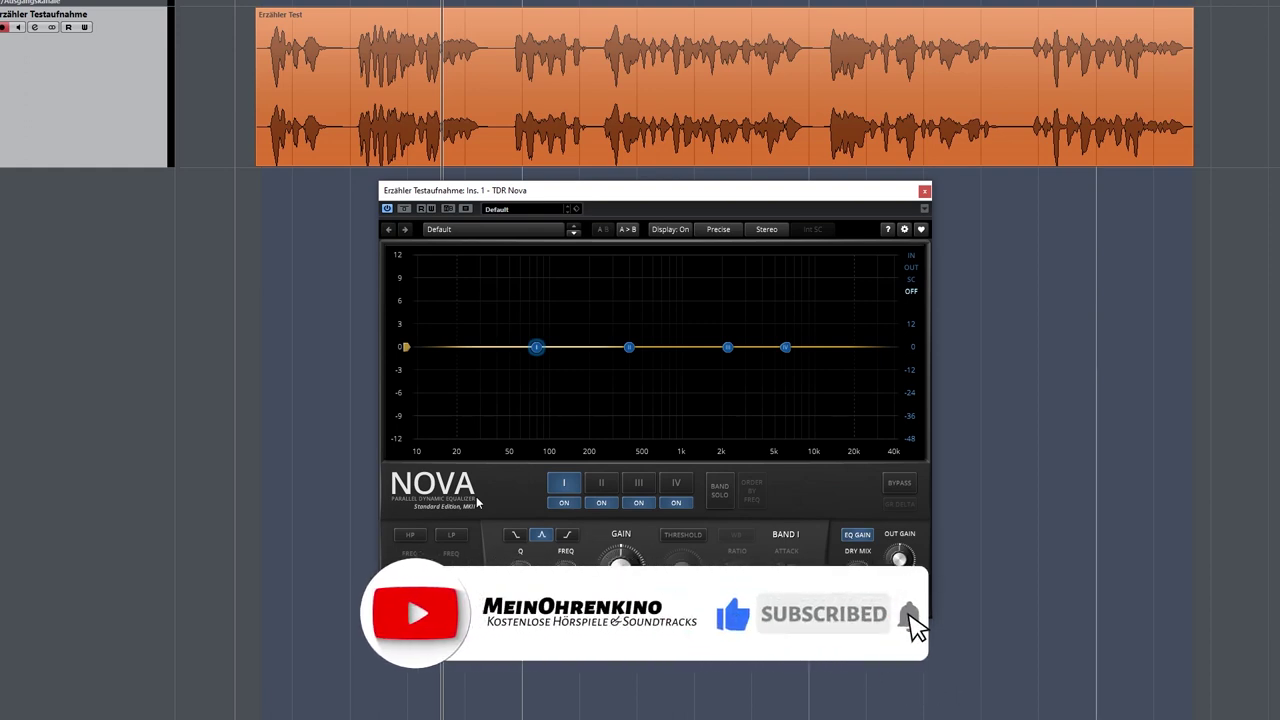
Examine the default settings of EQ bands I to IV, ending on band I
{"action": "left_click", "coordinate": [676, 43]}
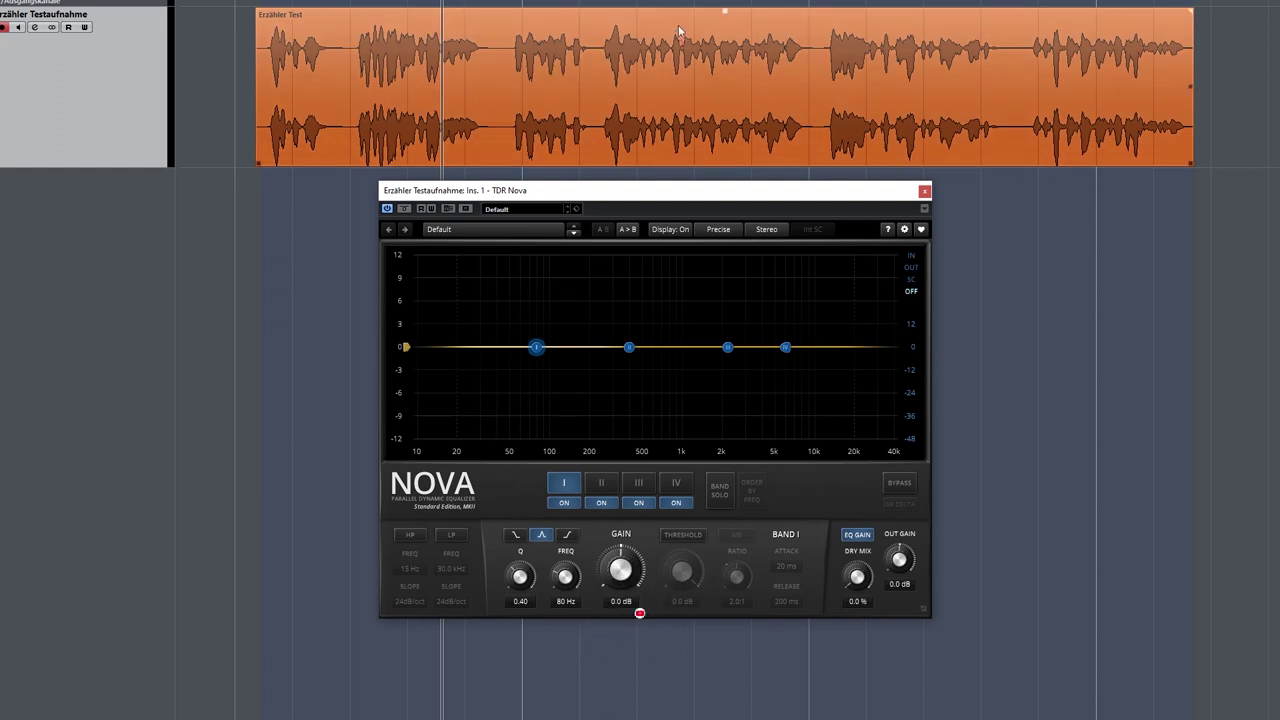
{"action": "left_click", "coordinate": [607, 482]}
{"action": "left_click", "coordinate": [640, 482]}
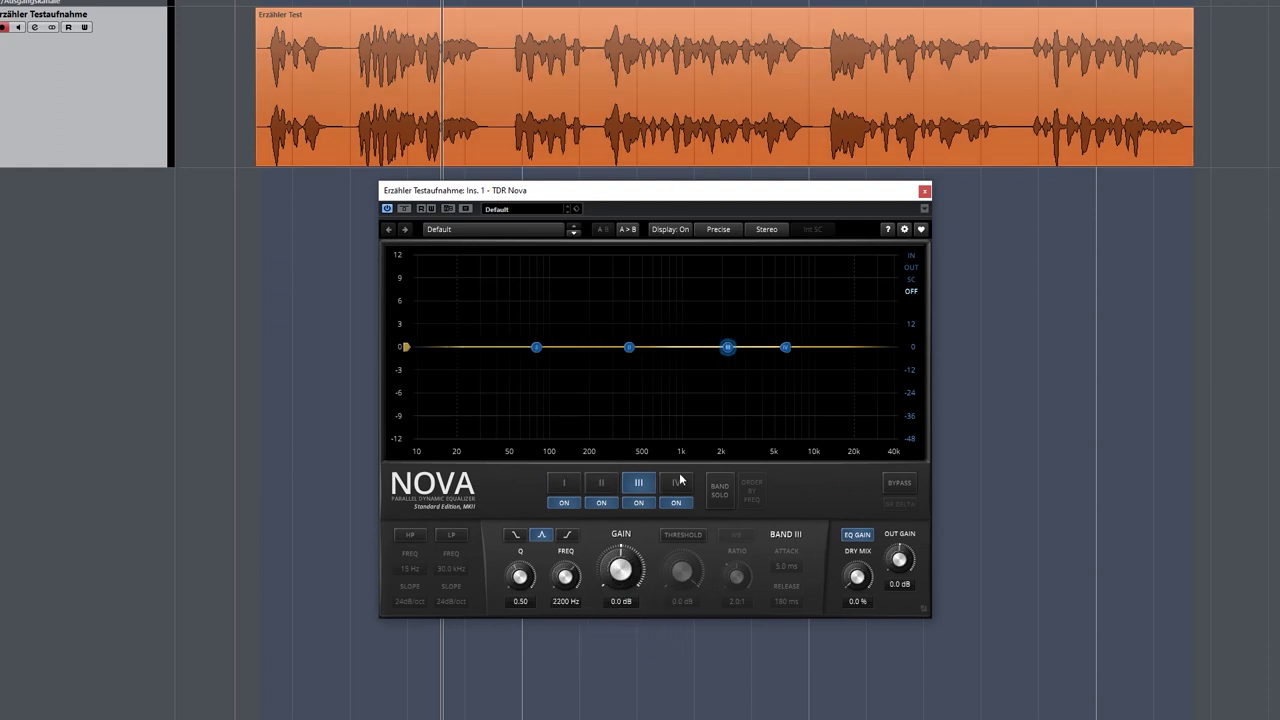
{"action": "left_click", "coordinate": [677, 482]}
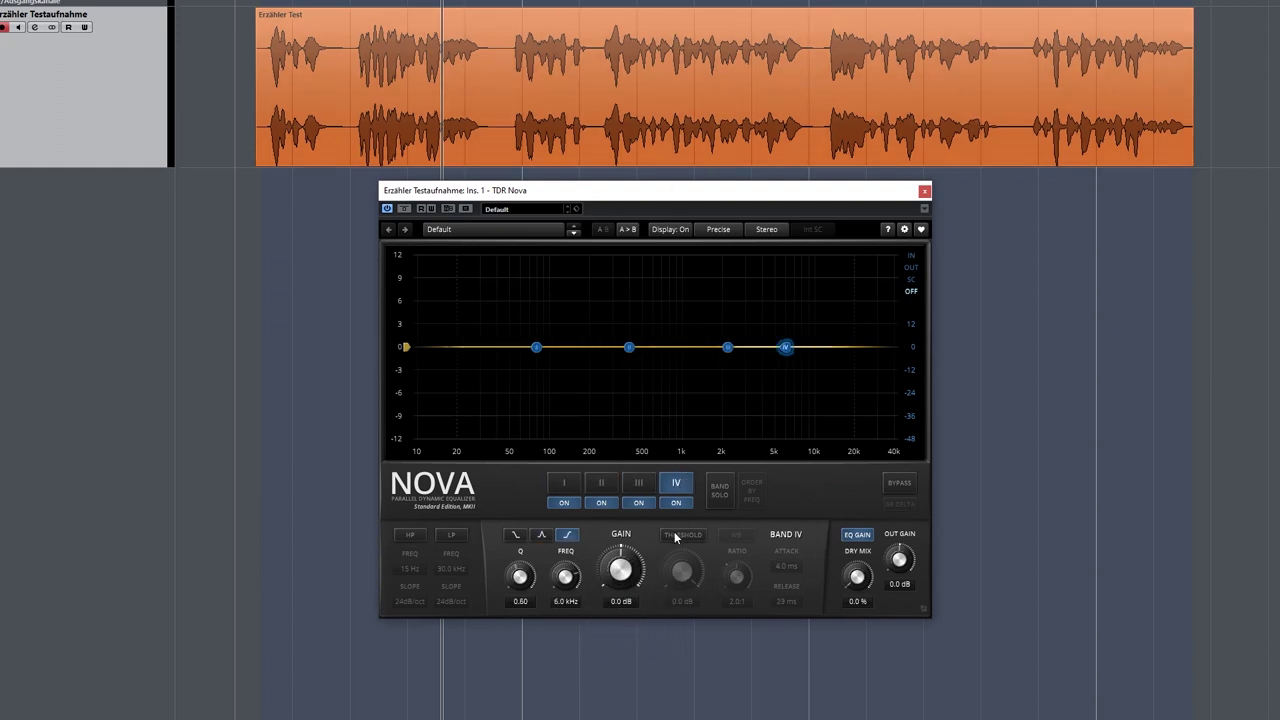
{"action": "left_click", "coordinate": [638, 482]}
{"action": "left_click", "coordinate": [601, 482]}
{"action": "left_click", "coordinate": [552, 484]}
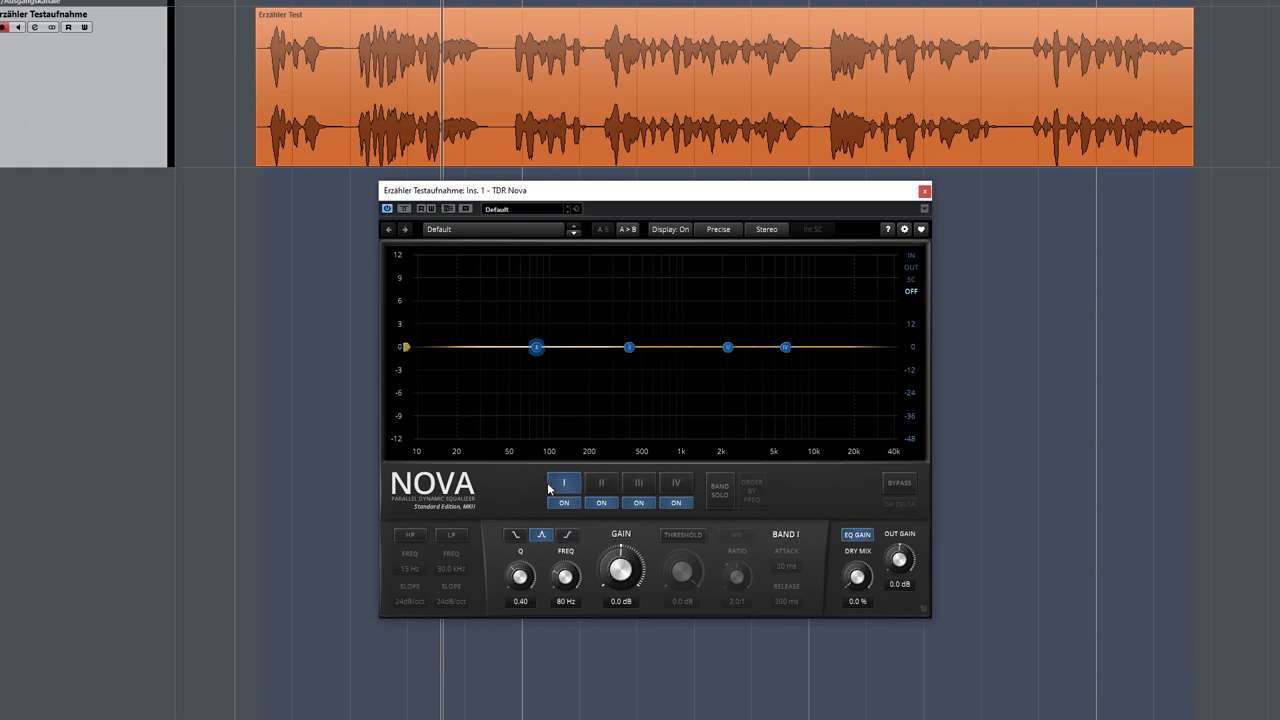
Enable the threshold for band I and try switching the high-pass and low-pass filters on and off
{"action": "left_click", "coordinate": [690, 538]}
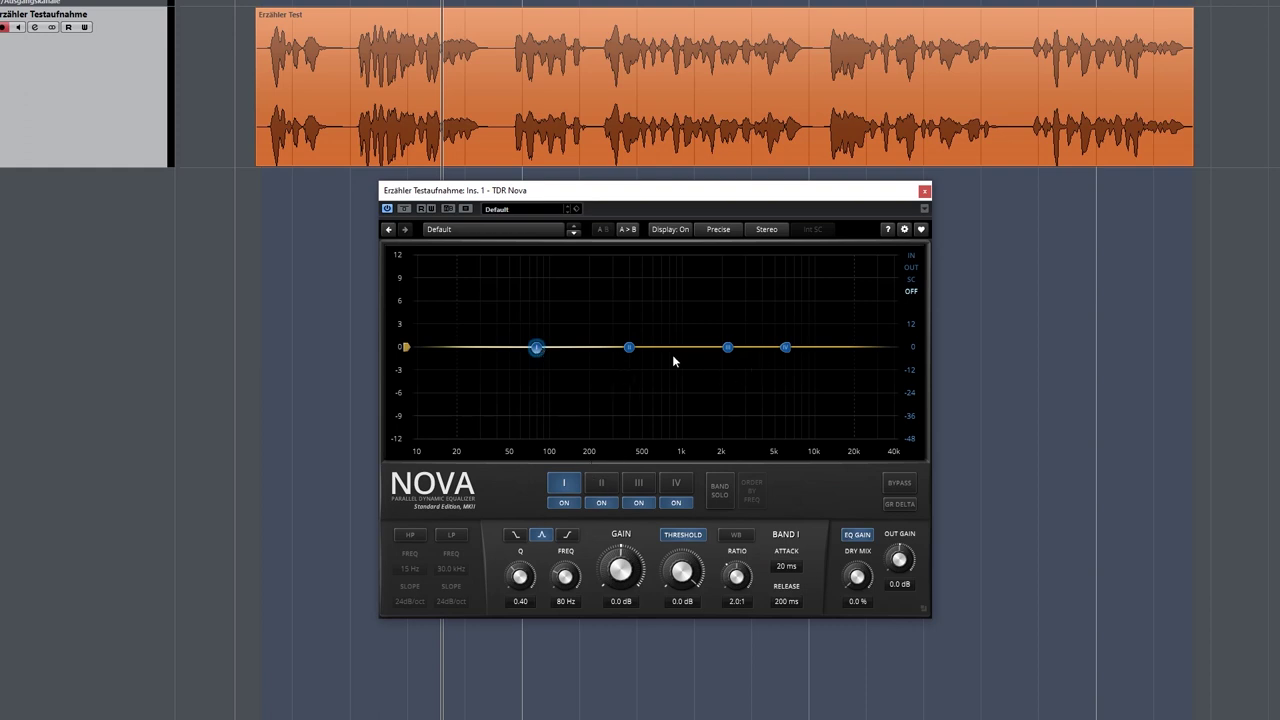
{"action": "left_click", "coordinate": [786, 349]}
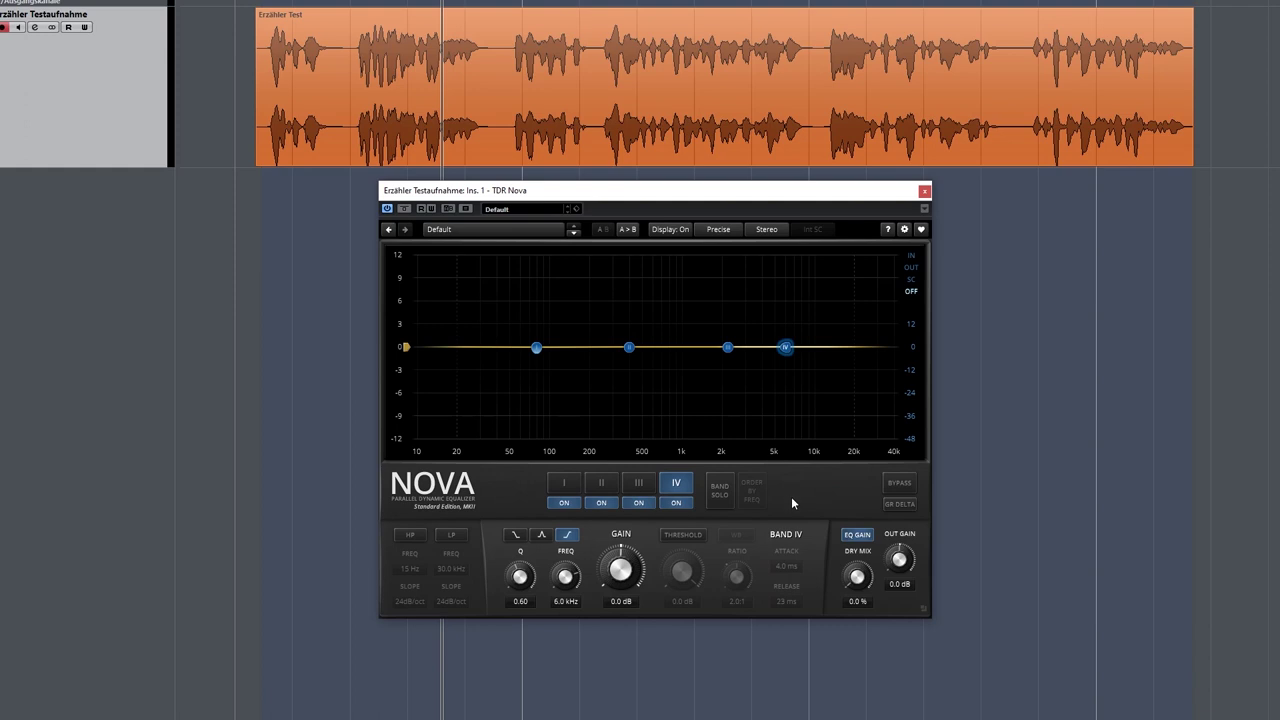
{"action": "left_click", "coordinate": [410, 537]}
{"action": "left_click", "coordinate": [452, 537]}
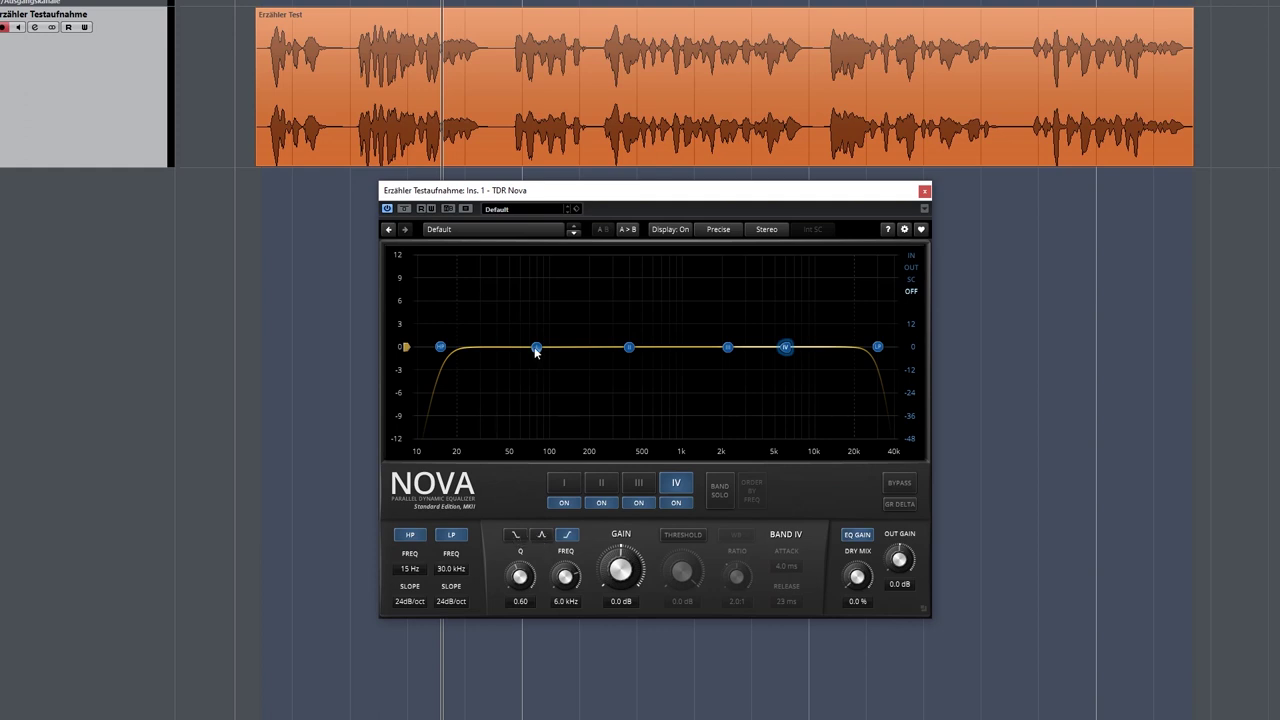
{"action": "left_click", "coordinate": [410, 535]}
{"action": "left_click", "coordinate": [450, 535]}
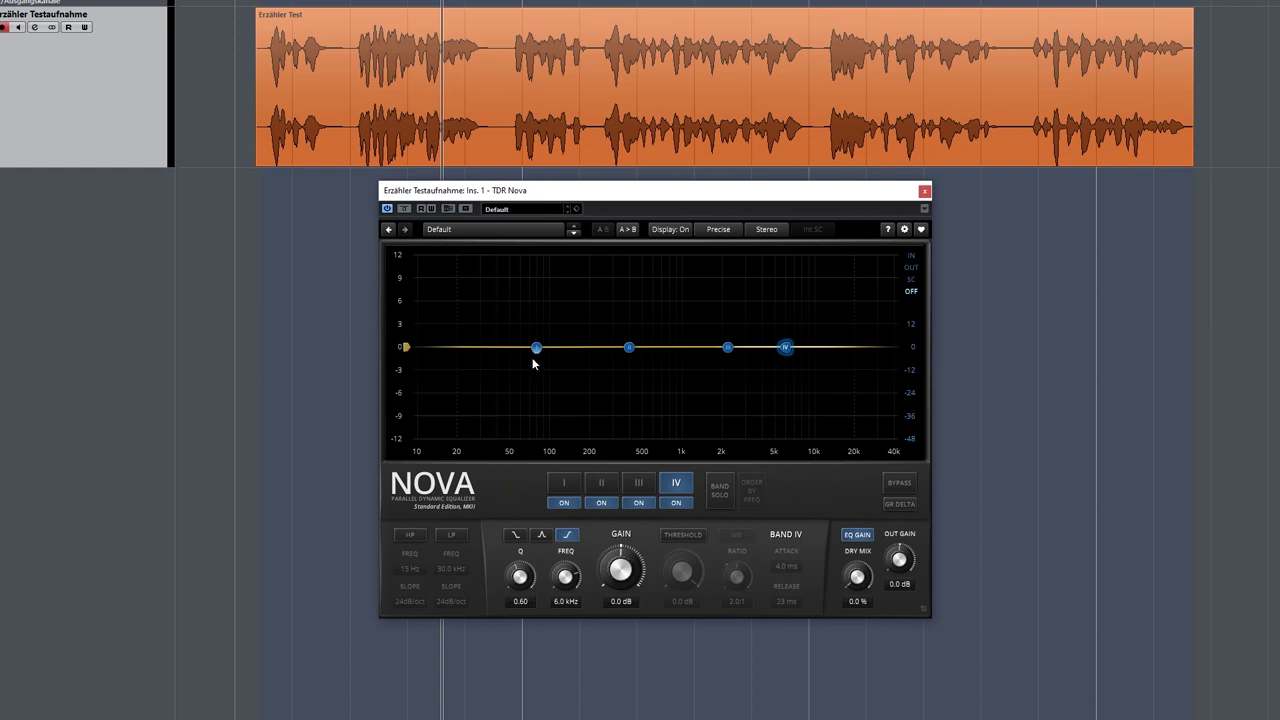
Try boosting band I by 8.3 dB at 72 Hz with a Q of 0.85, and return it close to 0 dB
{"action": "left_click_drag", "start_coordinate": [536, 347], "coordinate": [530, 285]}
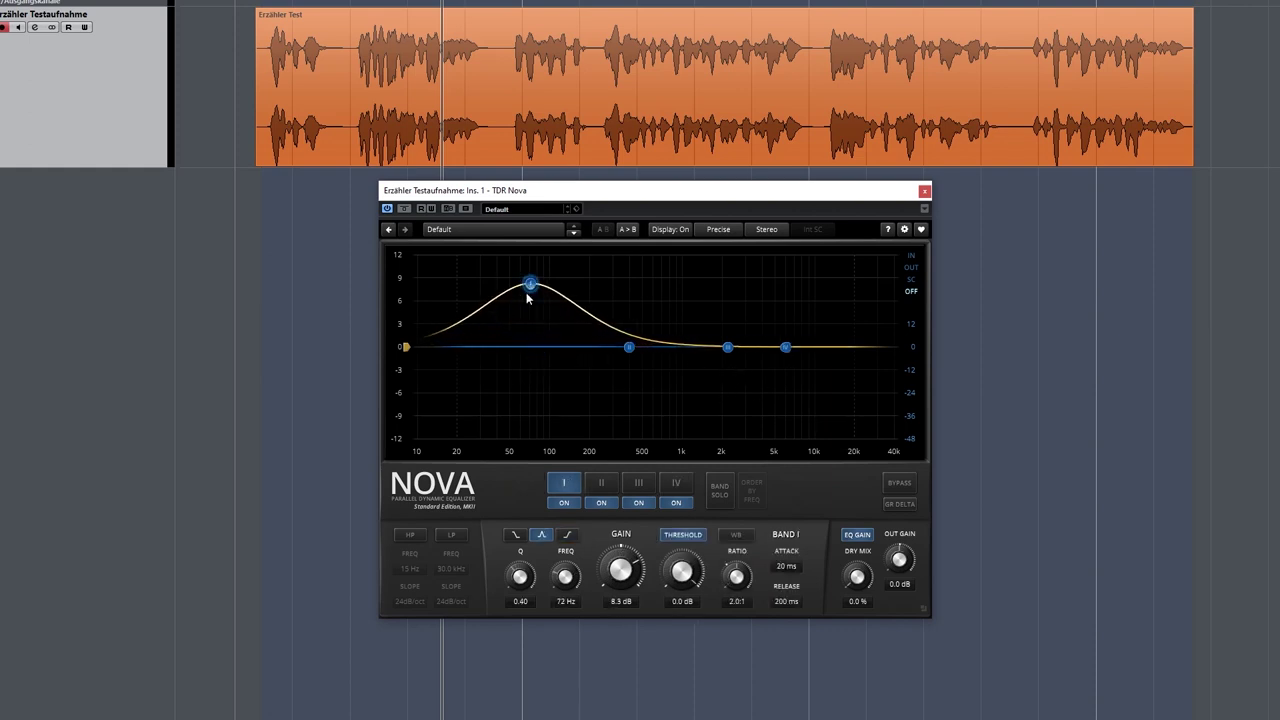
{"action": "left_click_drag", "start_coordinate": [521, 574], "coordinate": [567, 565]}
{"action": "left_click_drag", "start_coordinate": [580, 285], "coordinate": [539, 347]}
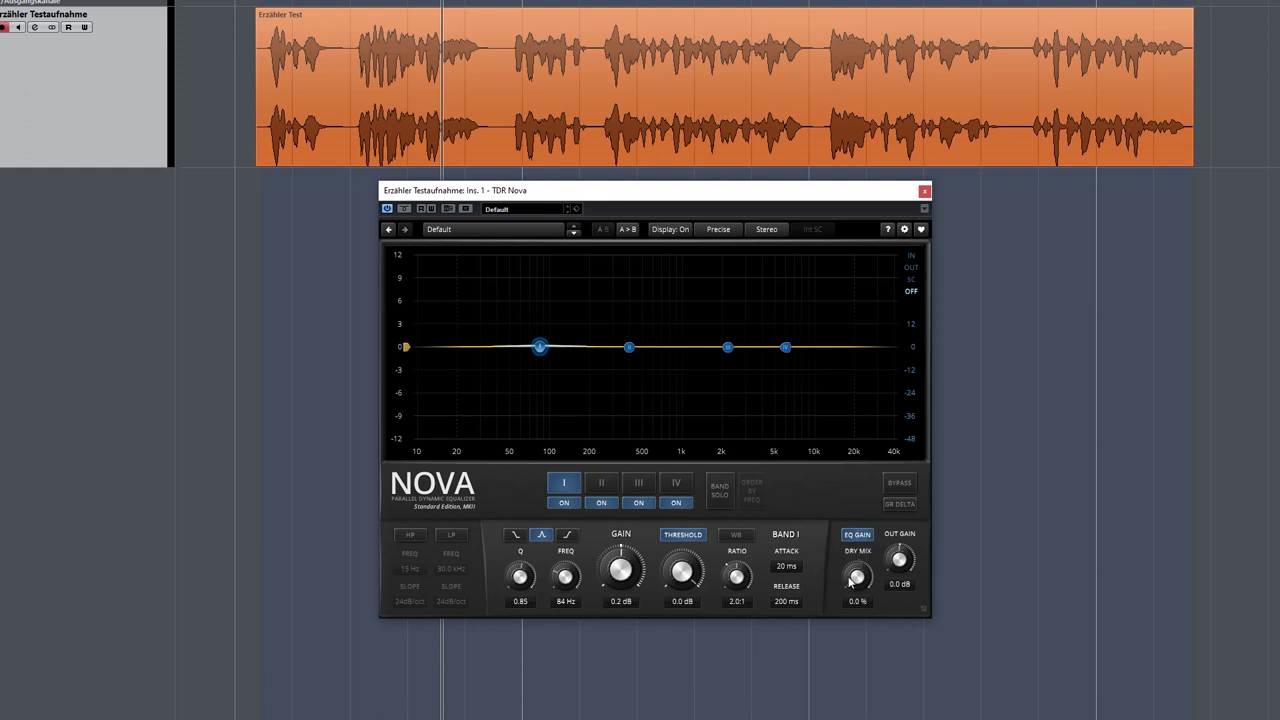
Try raising the dry mix, reset it to 0.0 %, and switch off band I's threshold
{"action": "left_click_drag", "start_coordinate": [858, 583], "coordinate": [858, 577]}
{"action": "left_click_drag", "start_coordinate": [858, 578], "coordinate": [858, 536]}
{"action": "double_click", "coordinate": [864, 581]}
{"action": "left_click", "coordinate": [668, 533]}
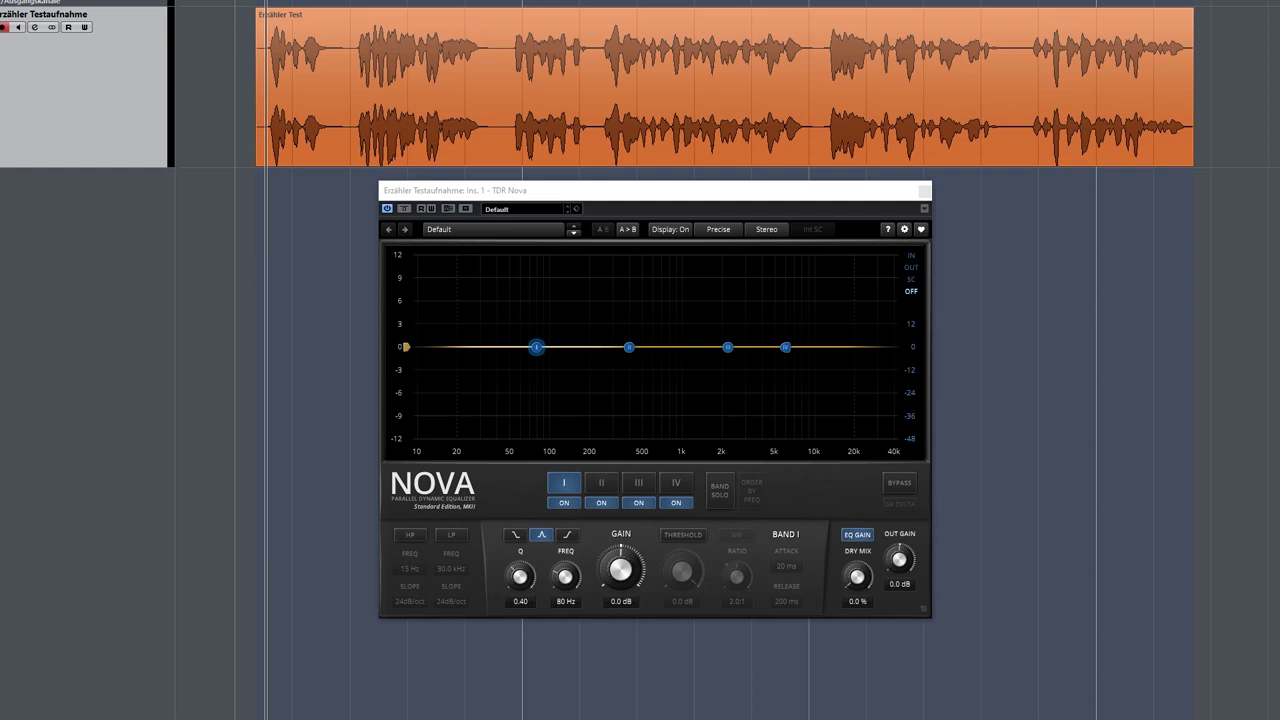
Show the input signal in the spectrum analyzer and play the recording to examine its frequency content
{"action": "left_click", "coordinate": [911, 257]}
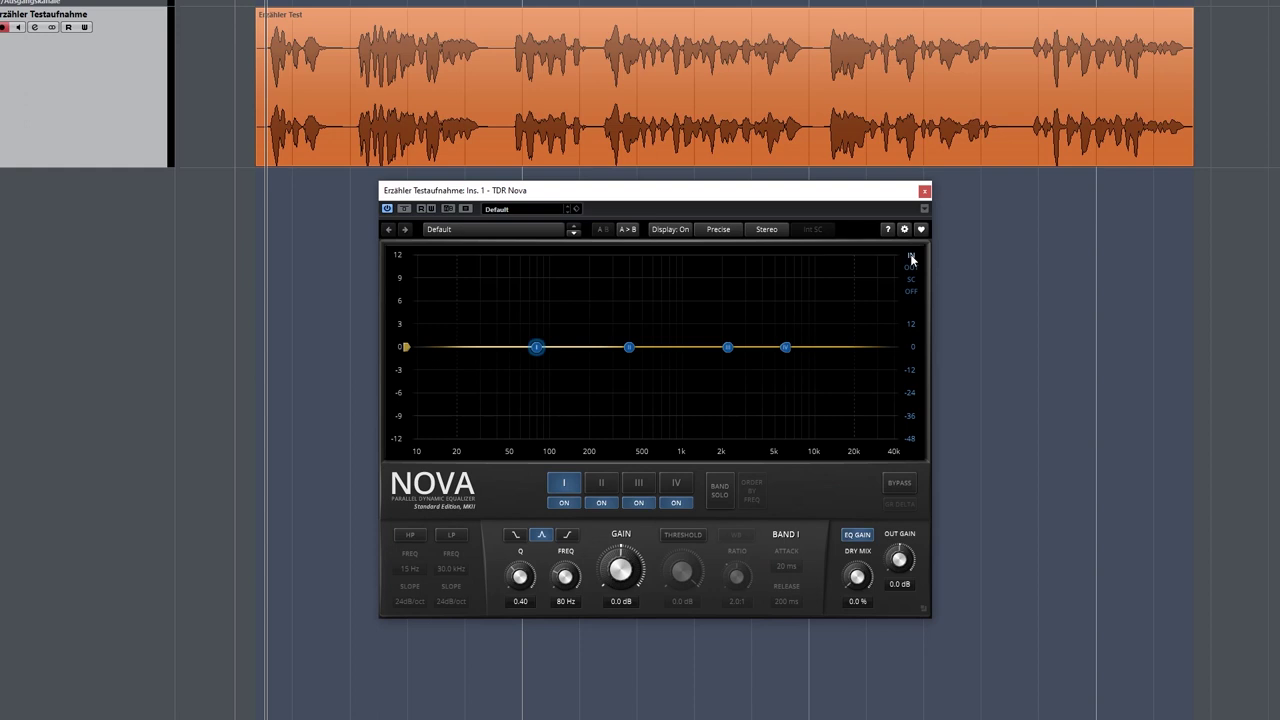
{"action": "key", "text": "space"}
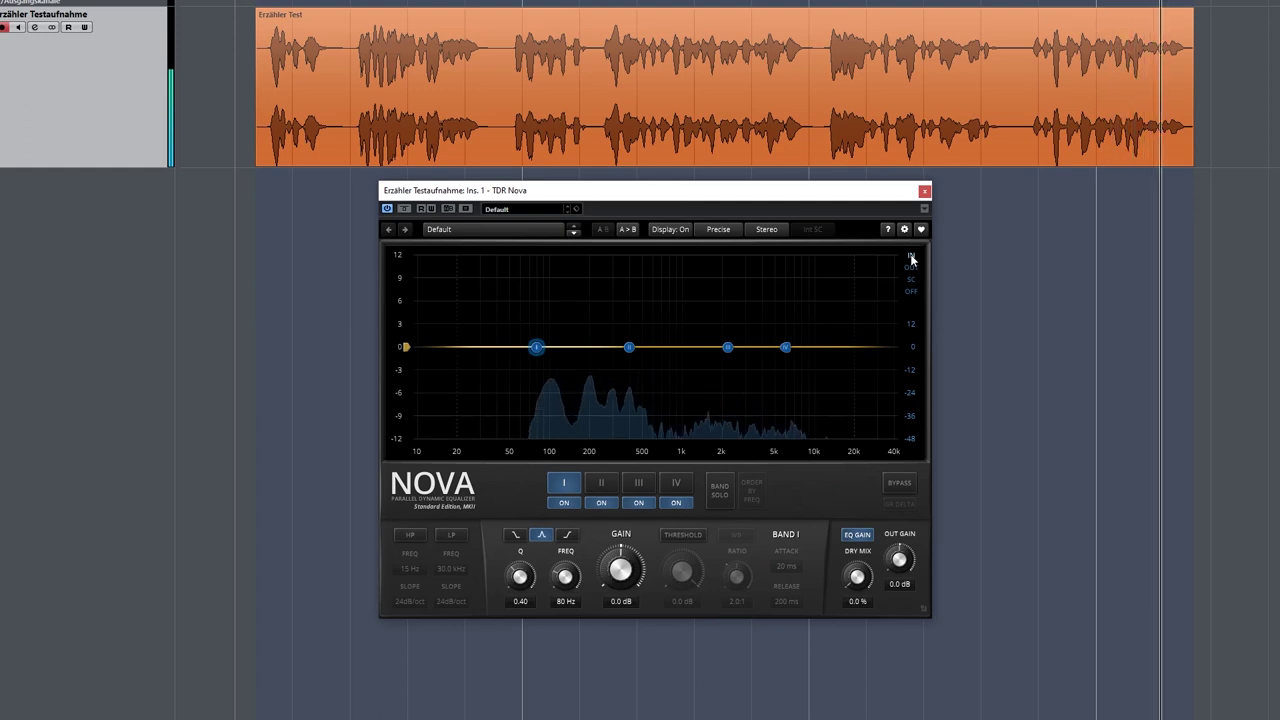
{"action": "key", "text": "space"}
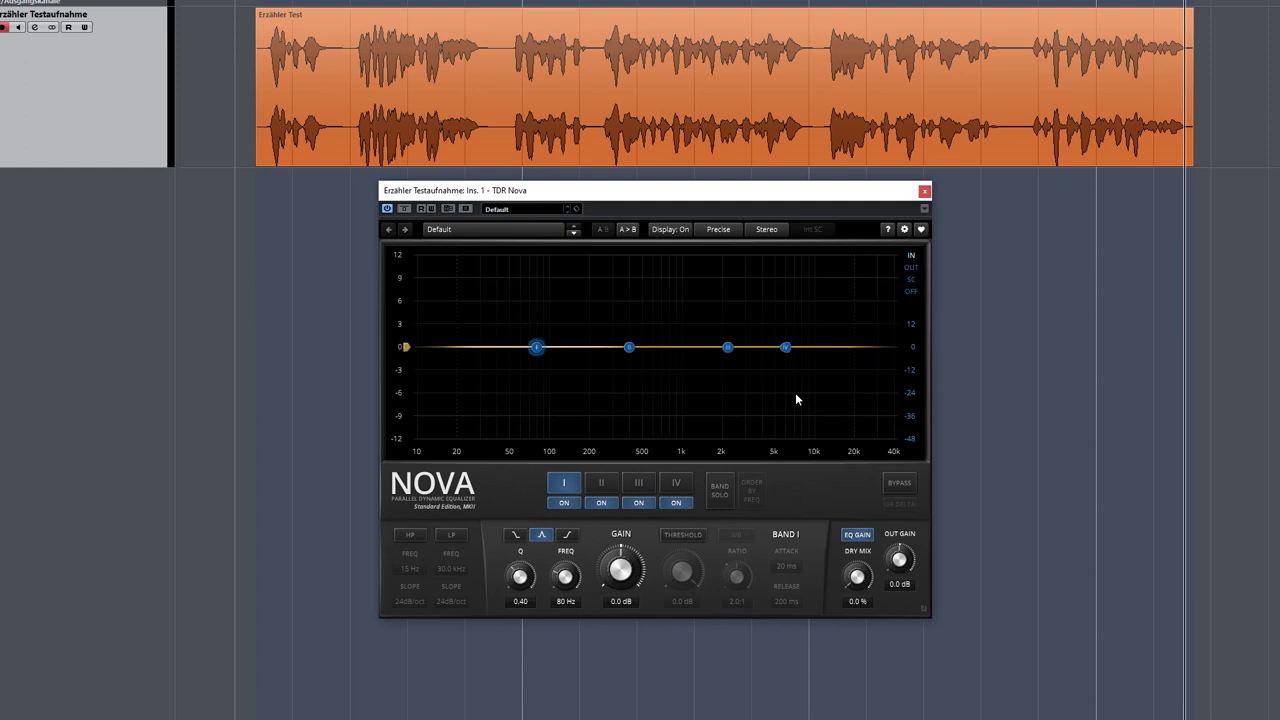
During playback, set band II to -1.3 dB at 405 Hz, lift band III slightly near 2.2 kHz, and set band IV to -1.8 dB at 11.4 kHz
{"action": "key", "text": "space"}
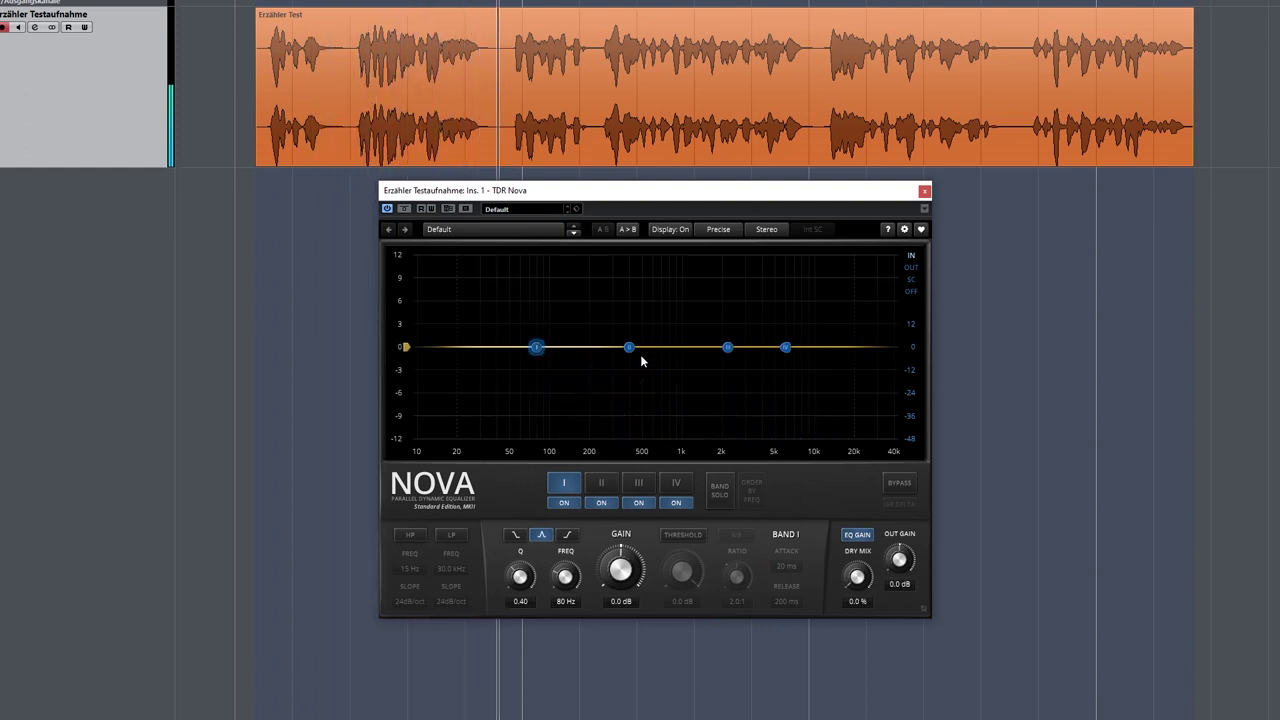
{"action": "mouse_move", "coordinate": [629, 348]}
{"action": "left_mouse_down"}
{"action": "mouse_move", "coordinate": [627, 275]}
{"action": "mouse_move", "coordinate": [632, 364]}
{"action": "left_mouse_up"}
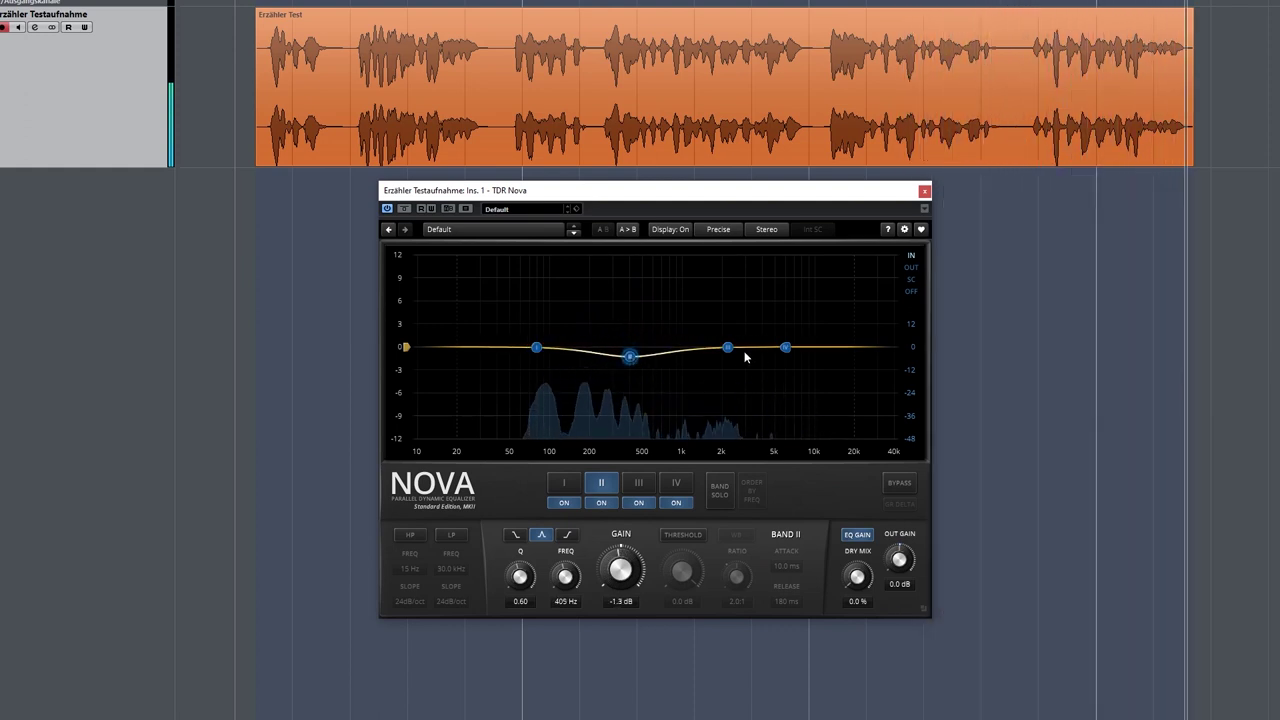
{"action": "left_click_drag", "start_coordinate": [730, 350], "coordinate": [822, 366]}
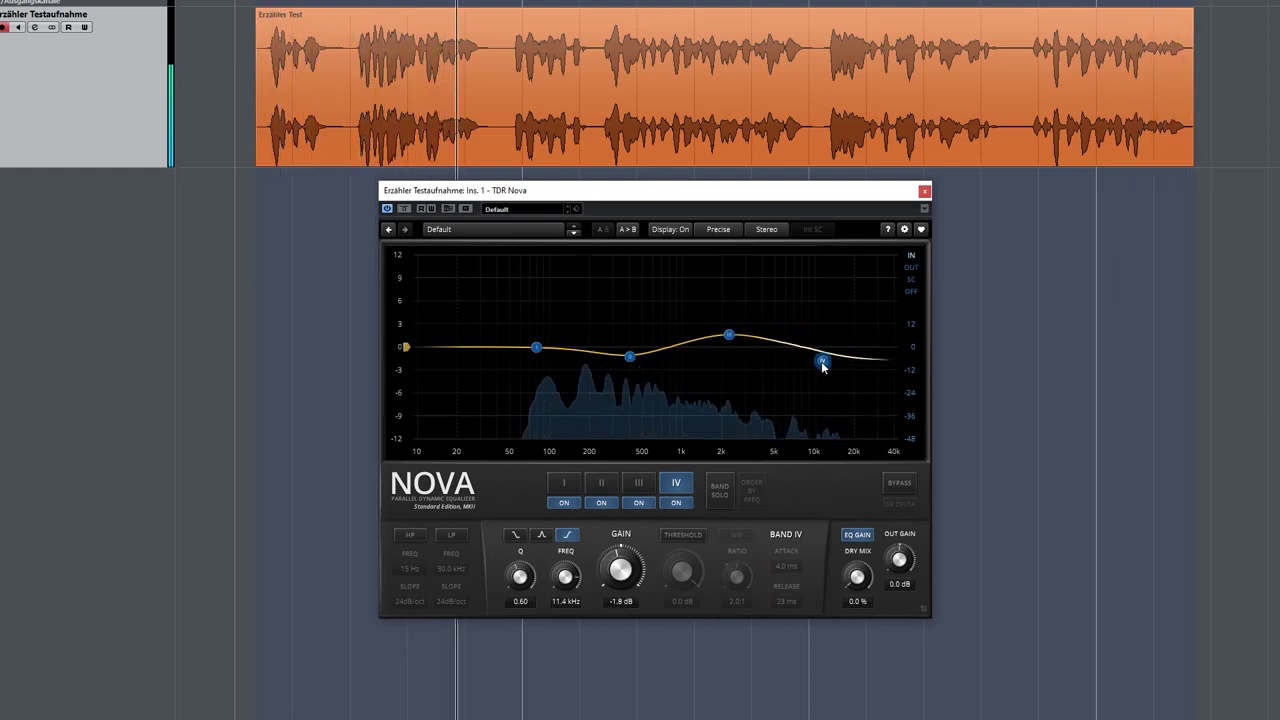
Push band I up to 12 dB at 72 Hz for comparison, and settle it at 2.1 dB and 77 Hz
{"action": "left_click_drag", "start_coordinate": [536, 347], "coordinate": [531, 258]}
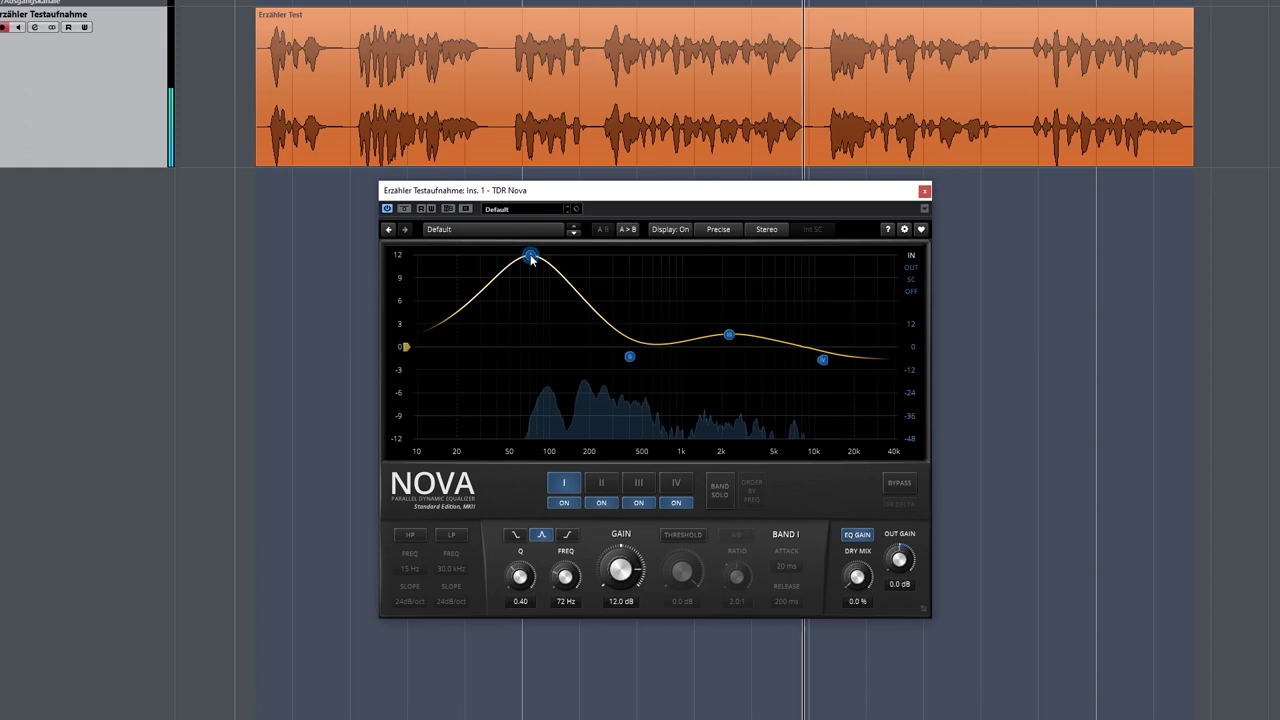
{"action": "left_click_drag", "start_coordinate": [531, 257], "coordinate": [534, 331]}
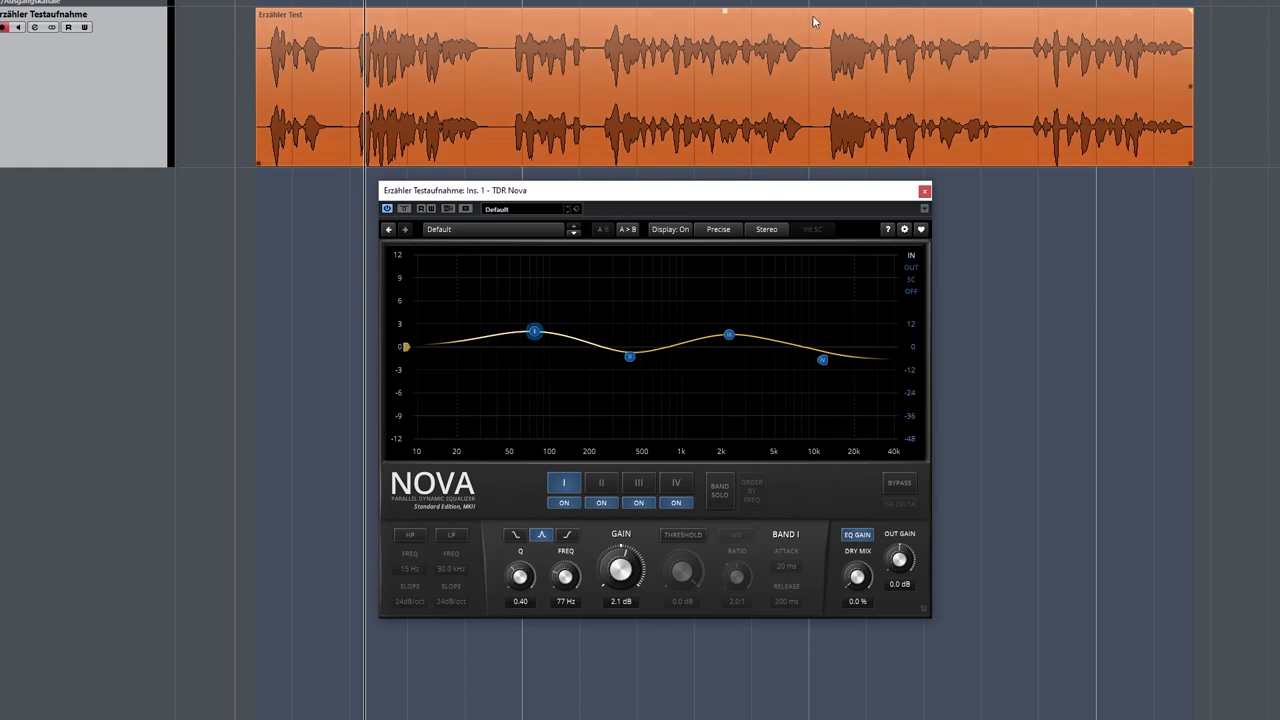
Review bands II to IV, set the output gain to 5.8 dB, and play the equalized recording
{"action": "left_click", "coordinate": [606, 482]}
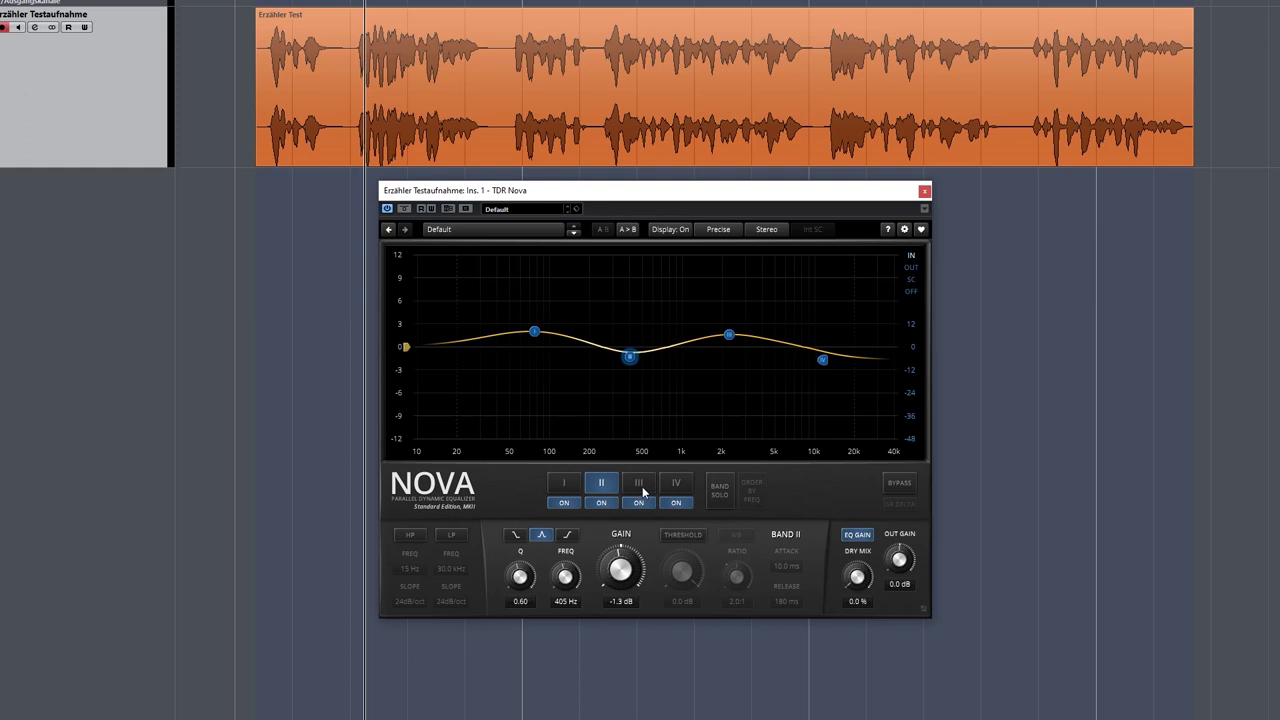
{"action": "left_click", "coordinate": [640, 484]}
{"action": "left_click", "coordinate": [676, 484]}
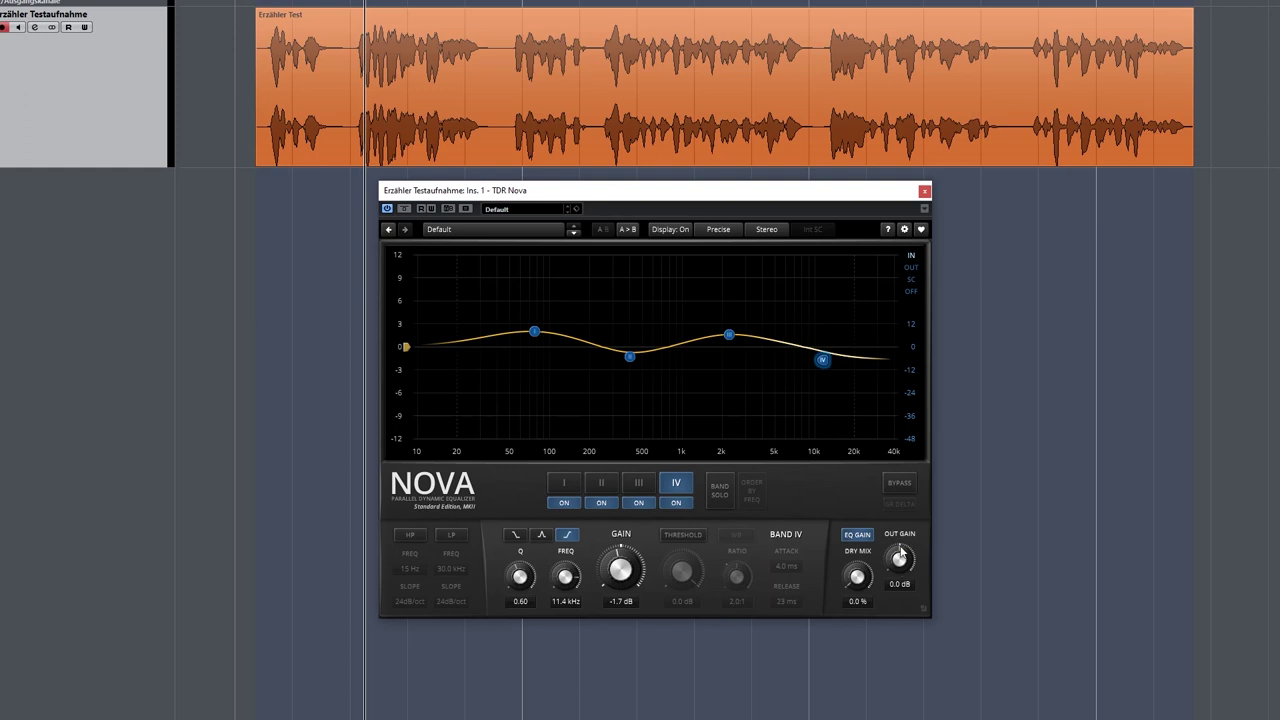
{"action": "left_click_drag", "start_coordinate": [902, 578], "coordinate": [902, 547]}
{"action": "key", "text": "space"}
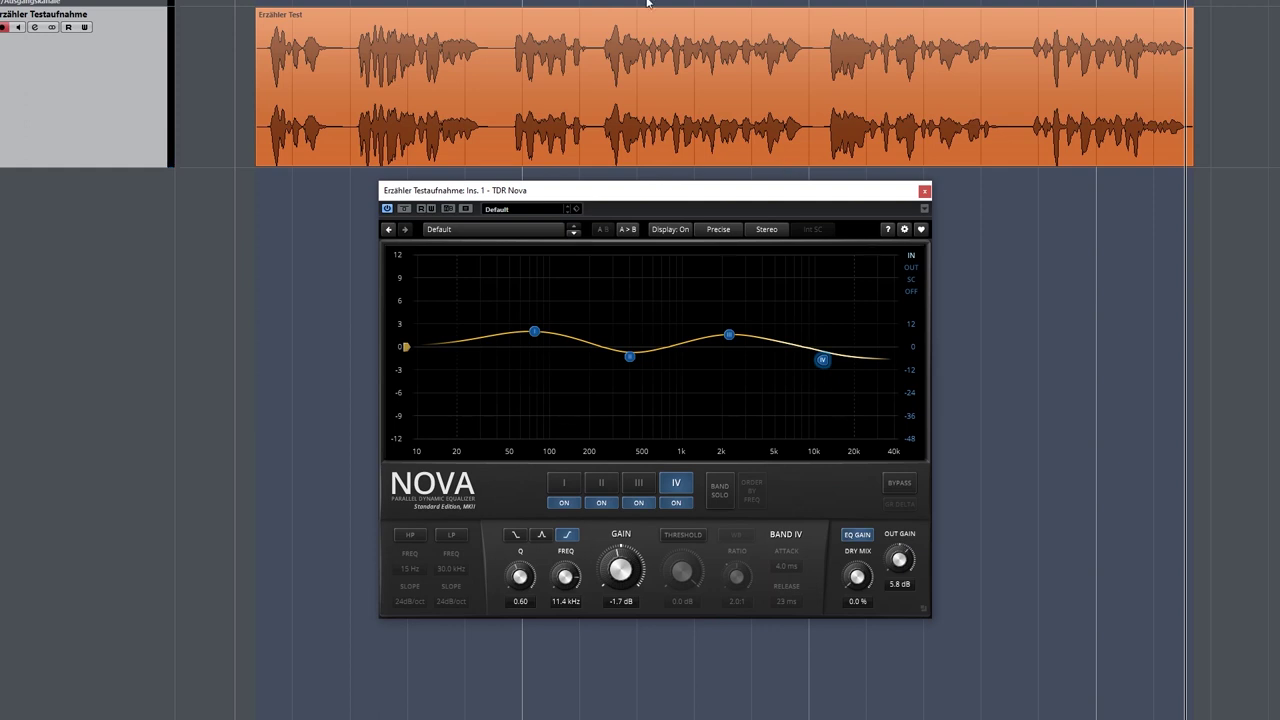
Select EQ bands I to IV as one group and shift them together, with band I at 67 Hz and 3.1 dB
{"action": "left_click", "coordinate": [600, 30]}
{"action": "left_click", "coordinate": [553, 489]}
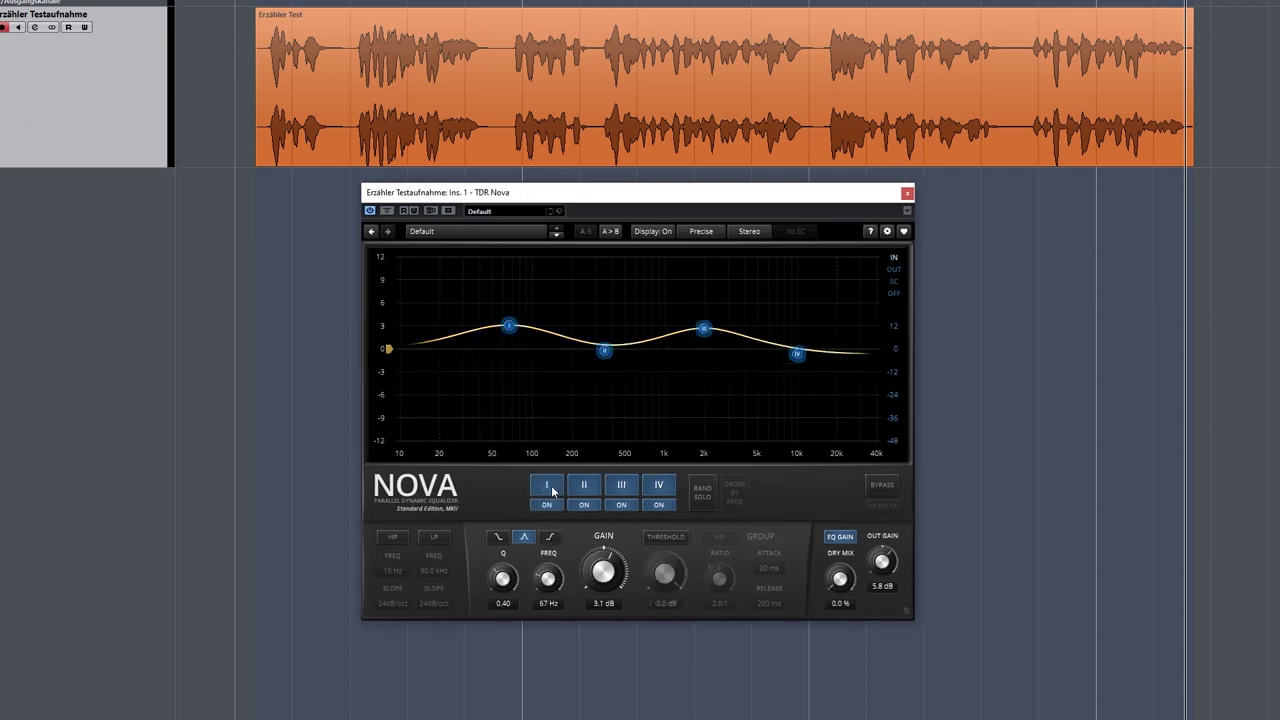